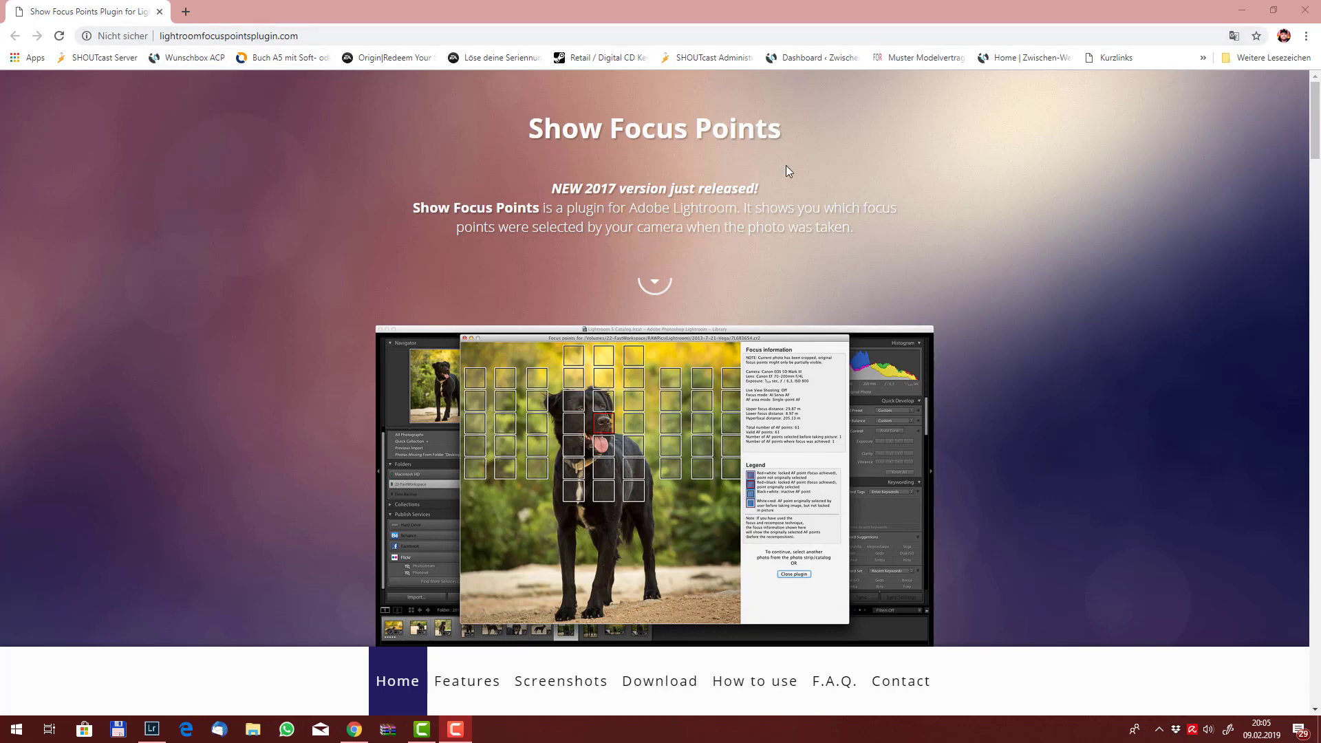
Step: Reach the Focus Points plugin's Download page in Chrome, then return to Lightroom's Versengold library
scroll(690, 287, "down", 2)
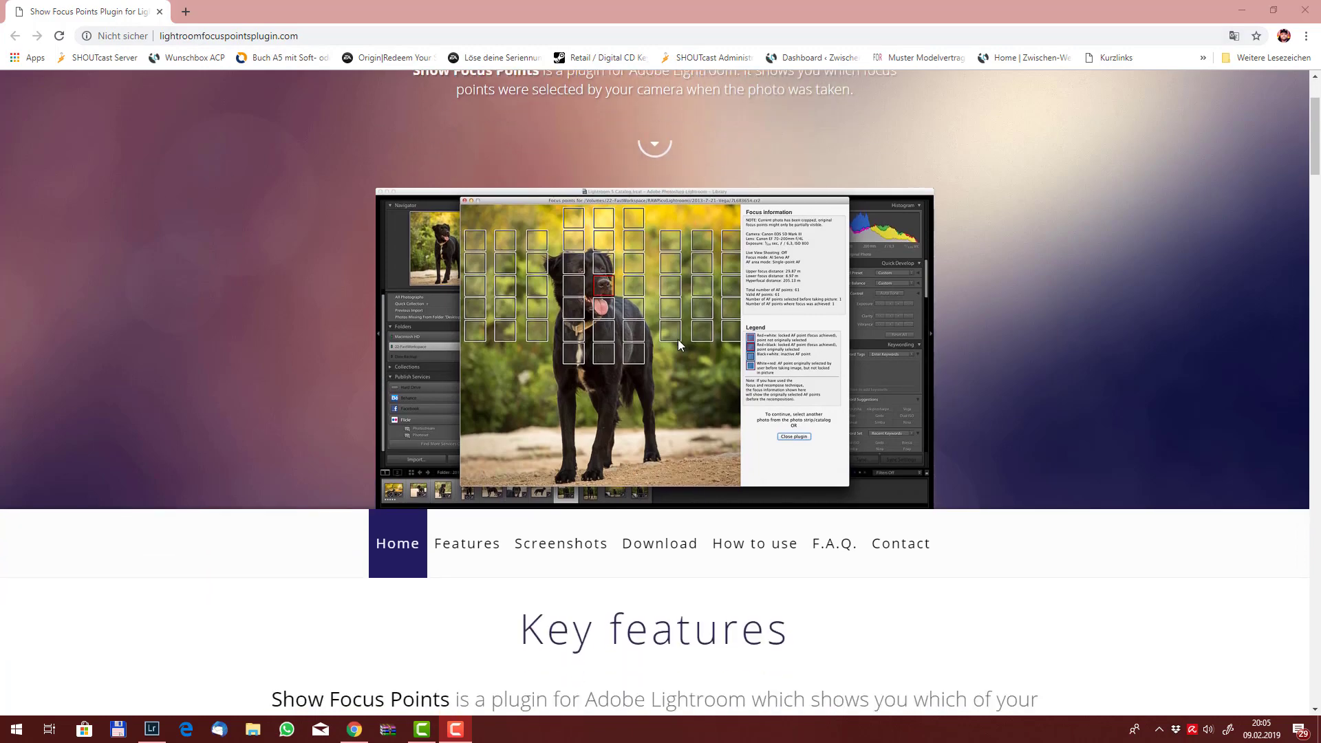
left_click(674, 549)
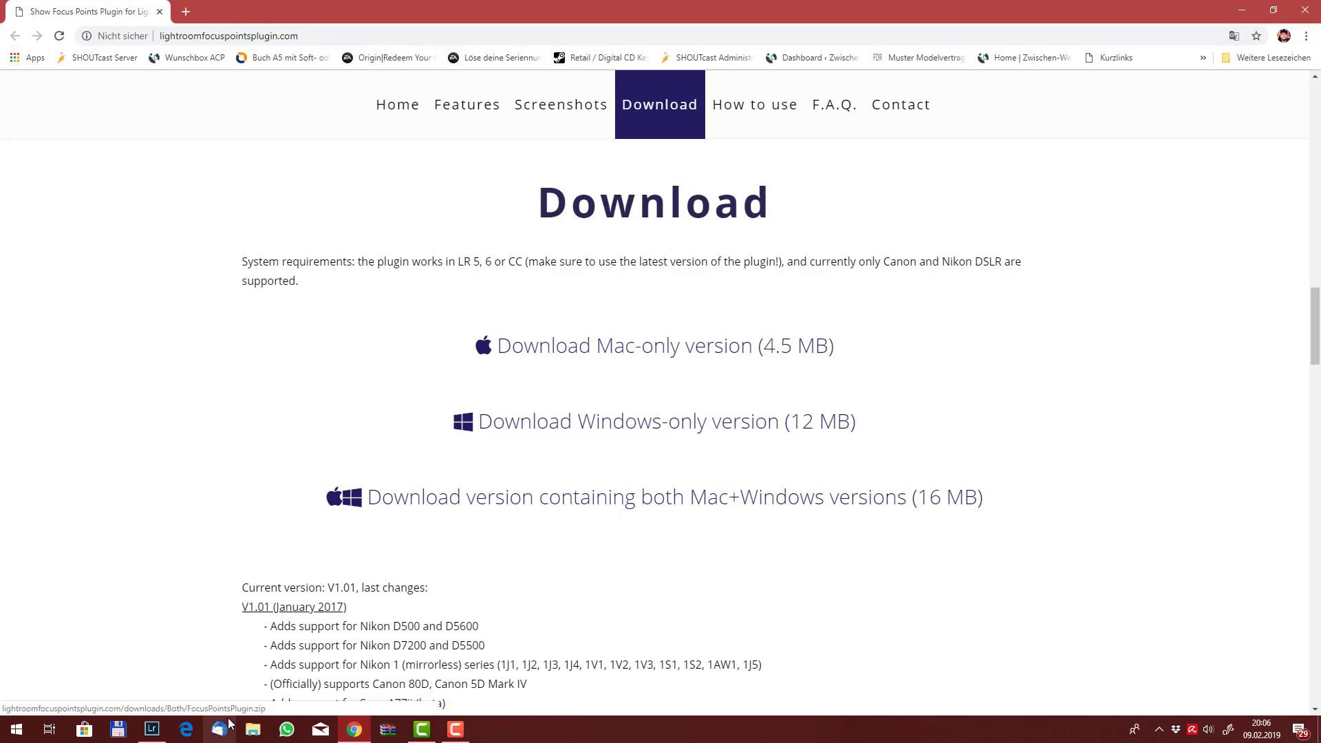
left_click(150, 731)
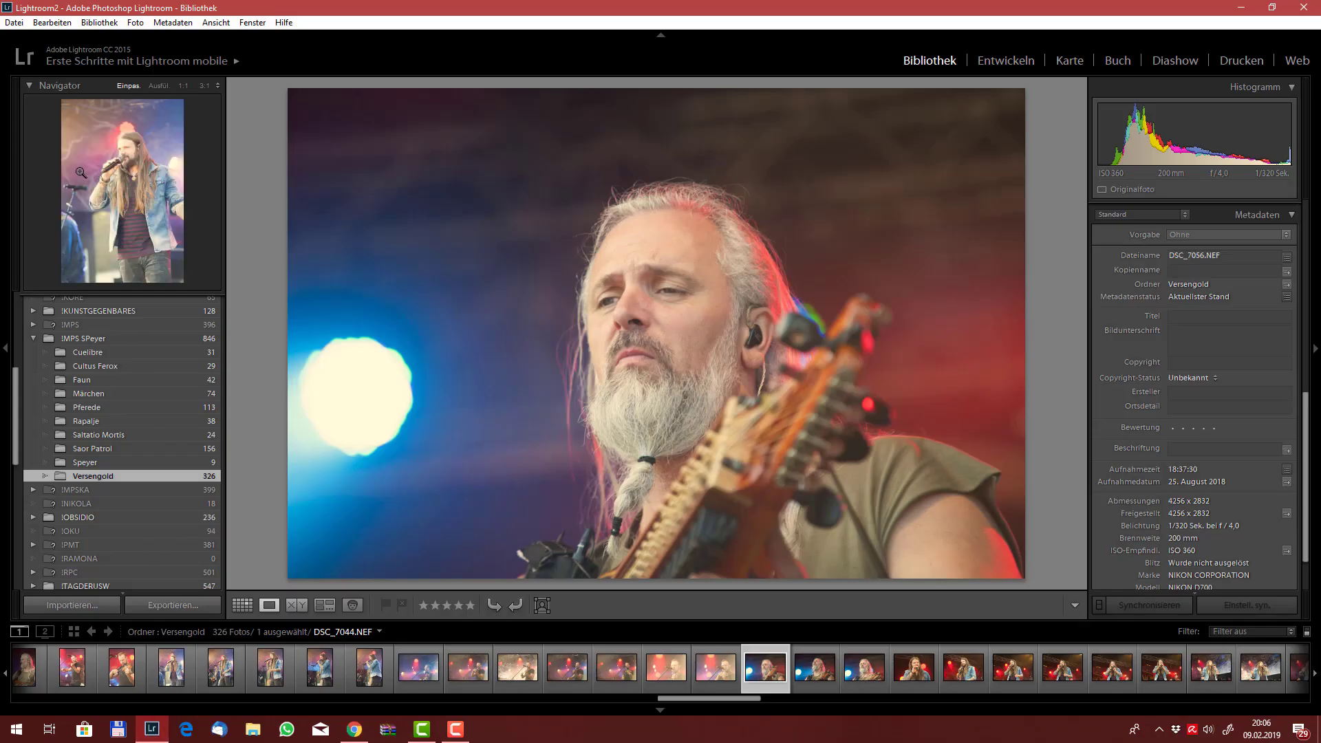
Step: Add the FocusPoints.lrplugin folder from Plugins through Lightroom's Zusatzmodul-Manager
left_click(25, 25)
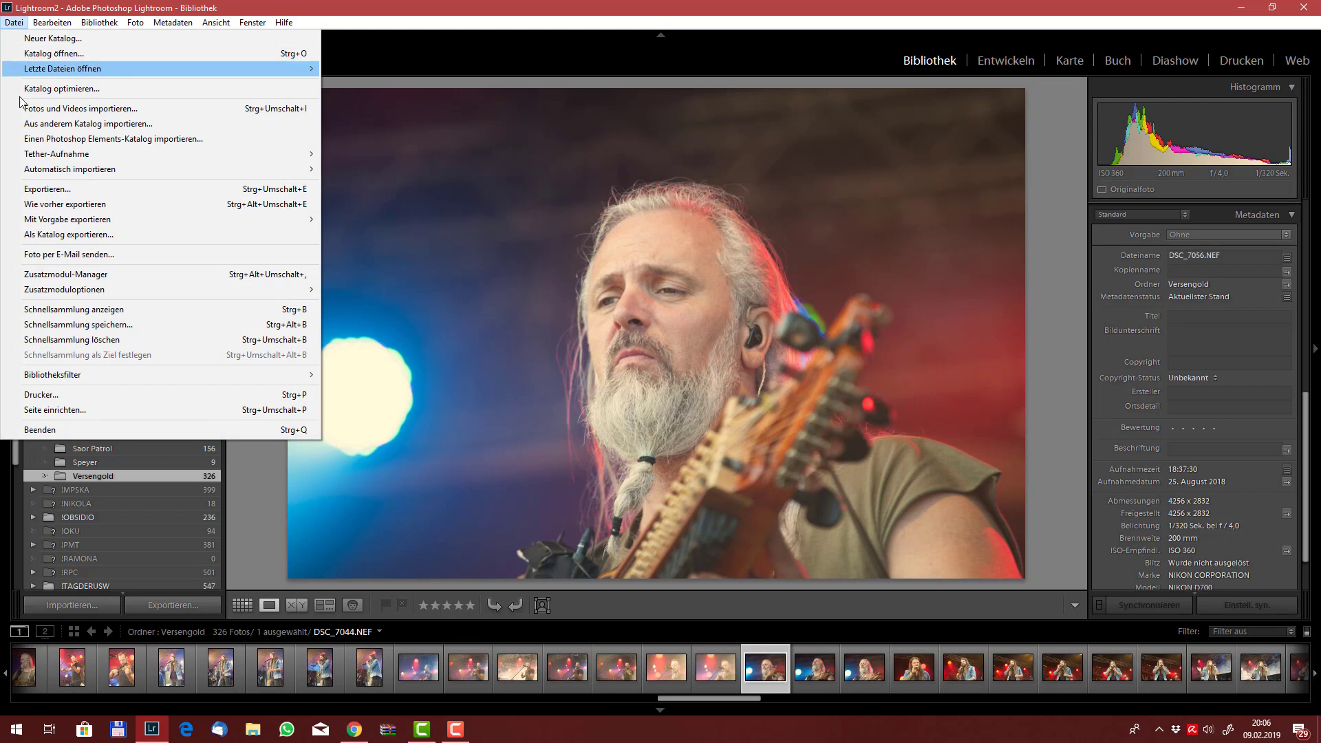
left_click(55, 274)
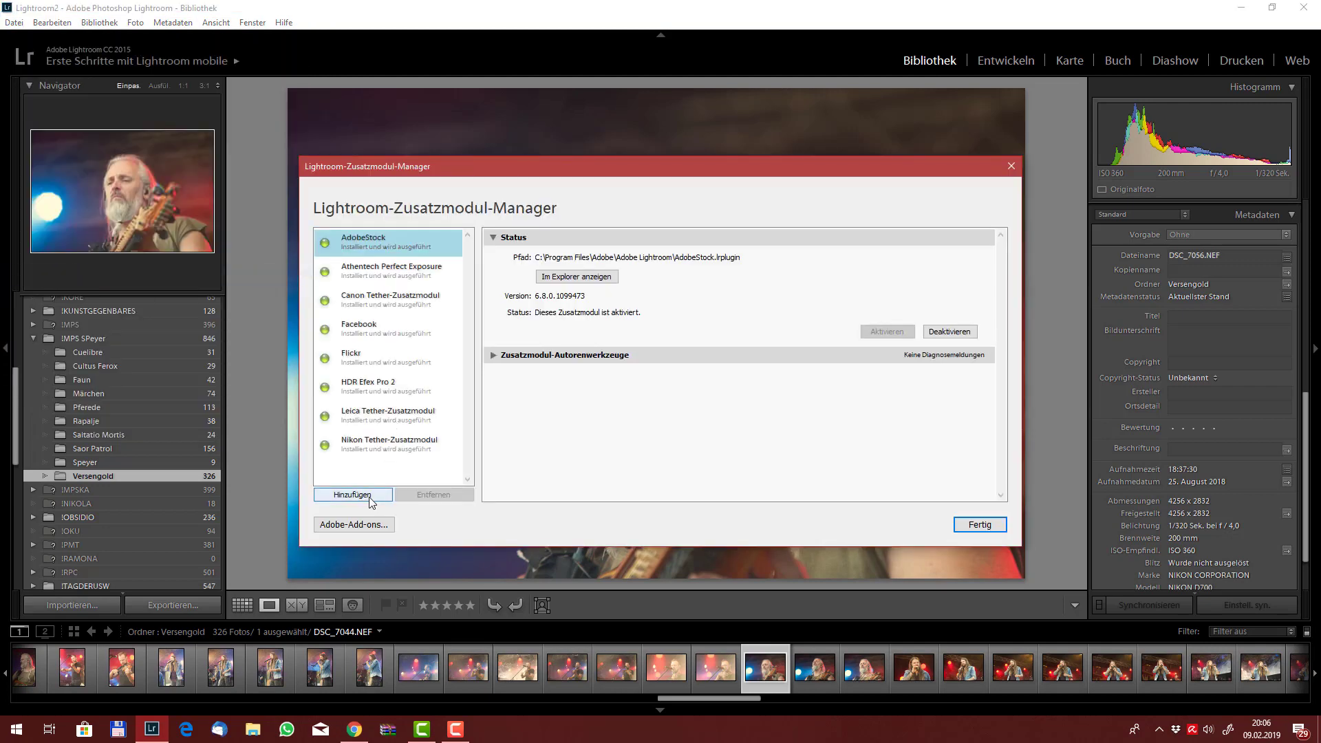
left_click(364, 495)
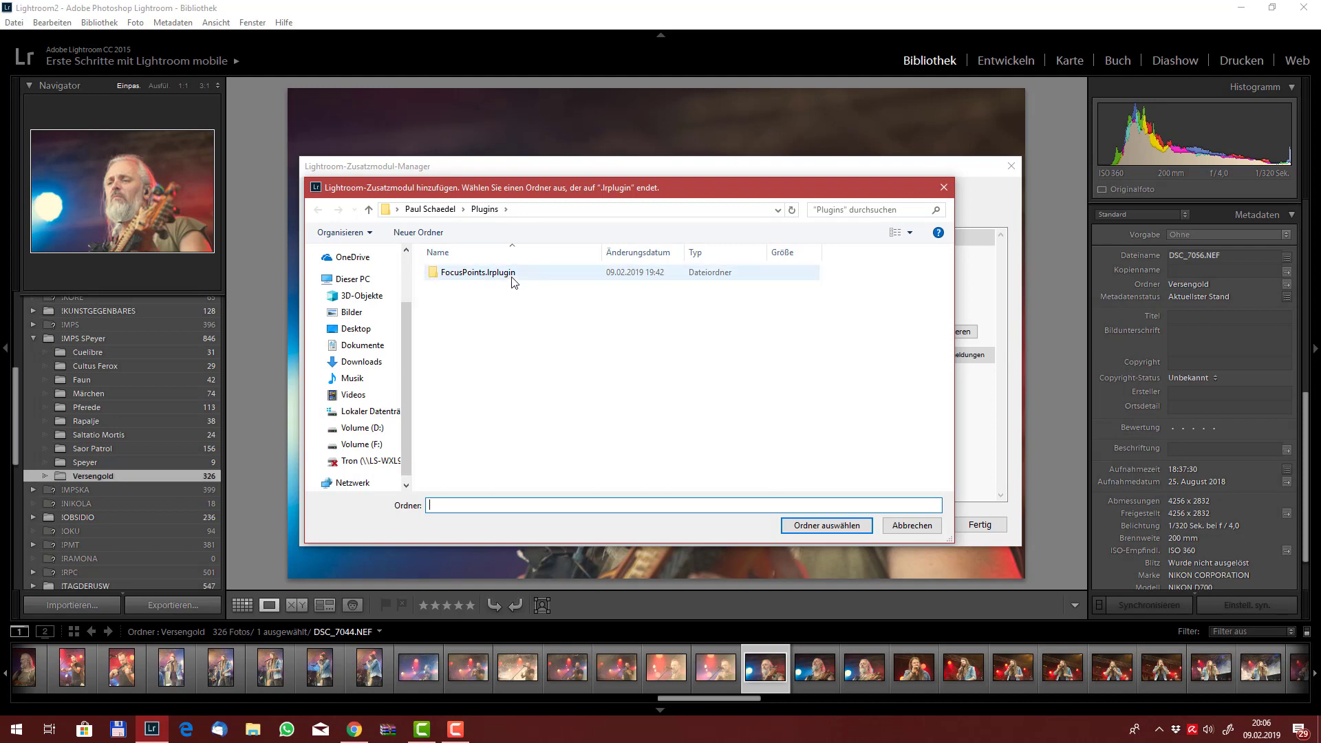
mouse_move(477, 271)
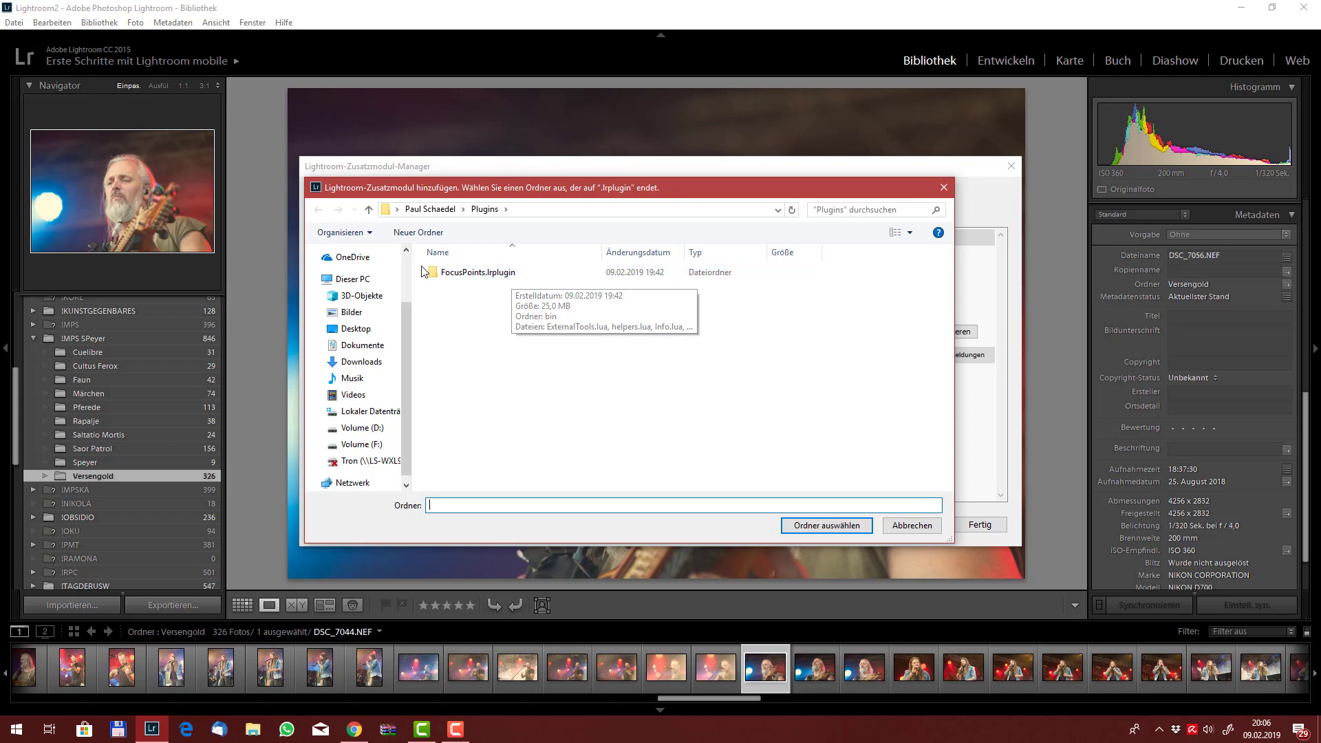
left_click(511, 275)
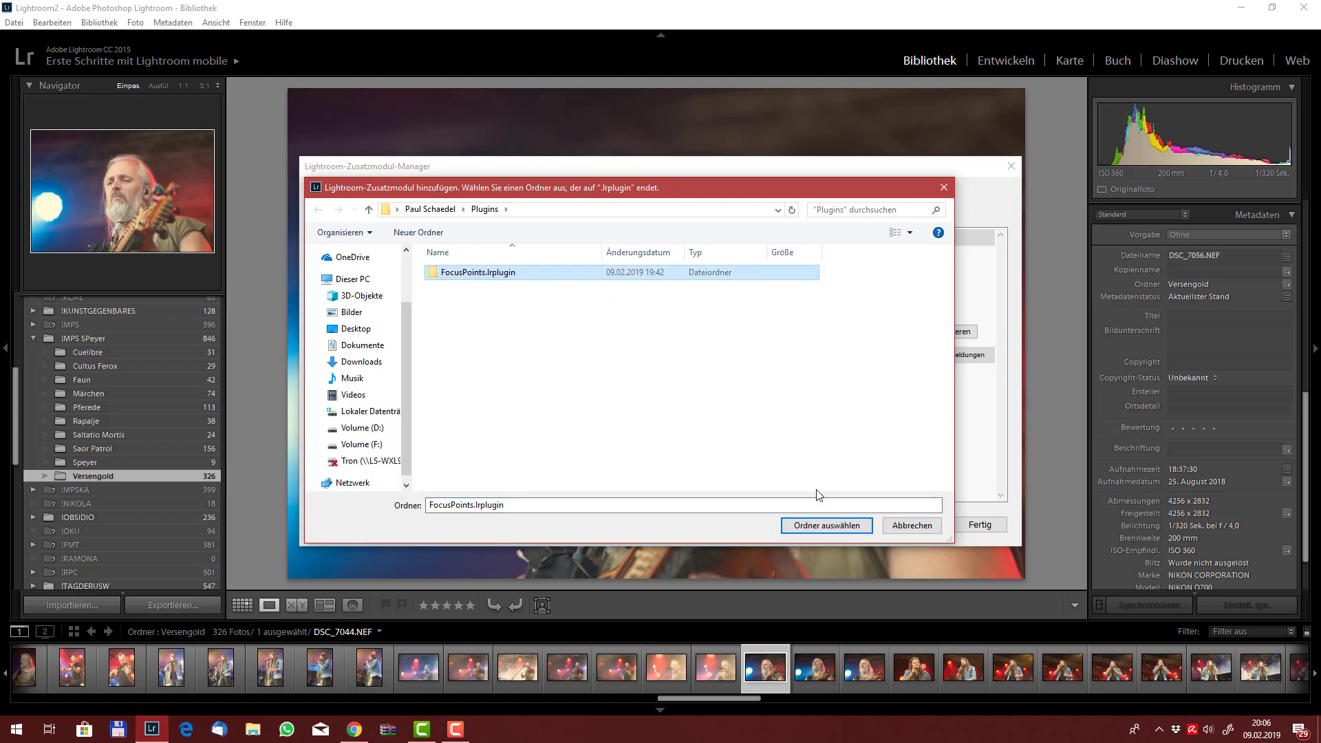
left_click(828, 526)
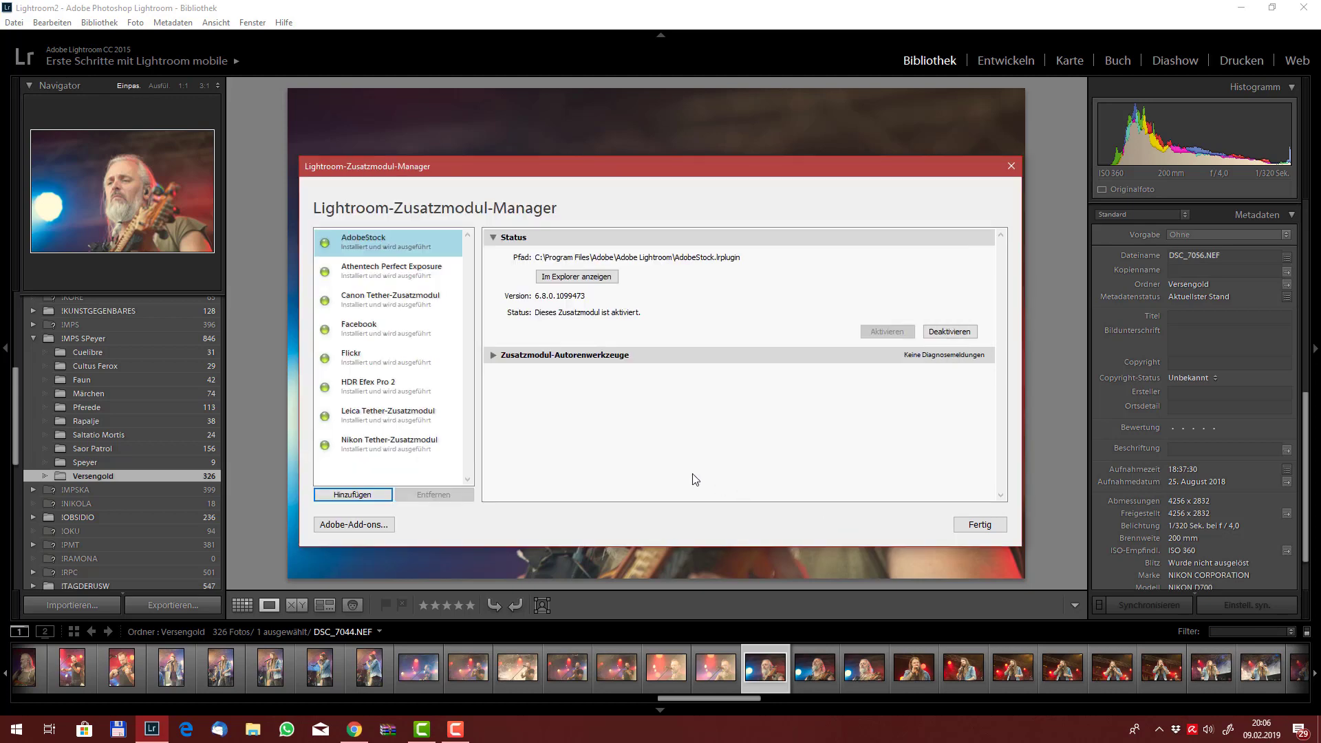
Step: Confirm Show Focus Points is installed, close the manager, and run it on the concert photo
left_click(408, 469)
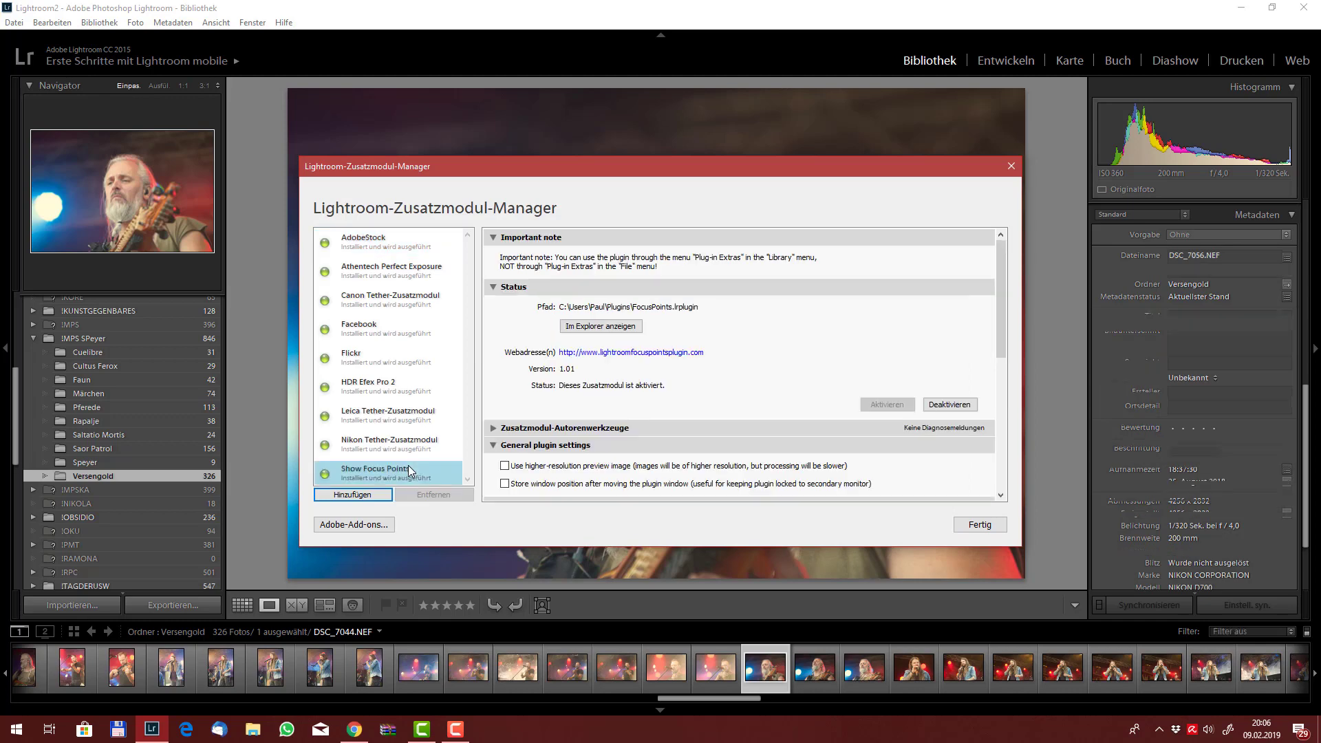
left_click(979, 524)
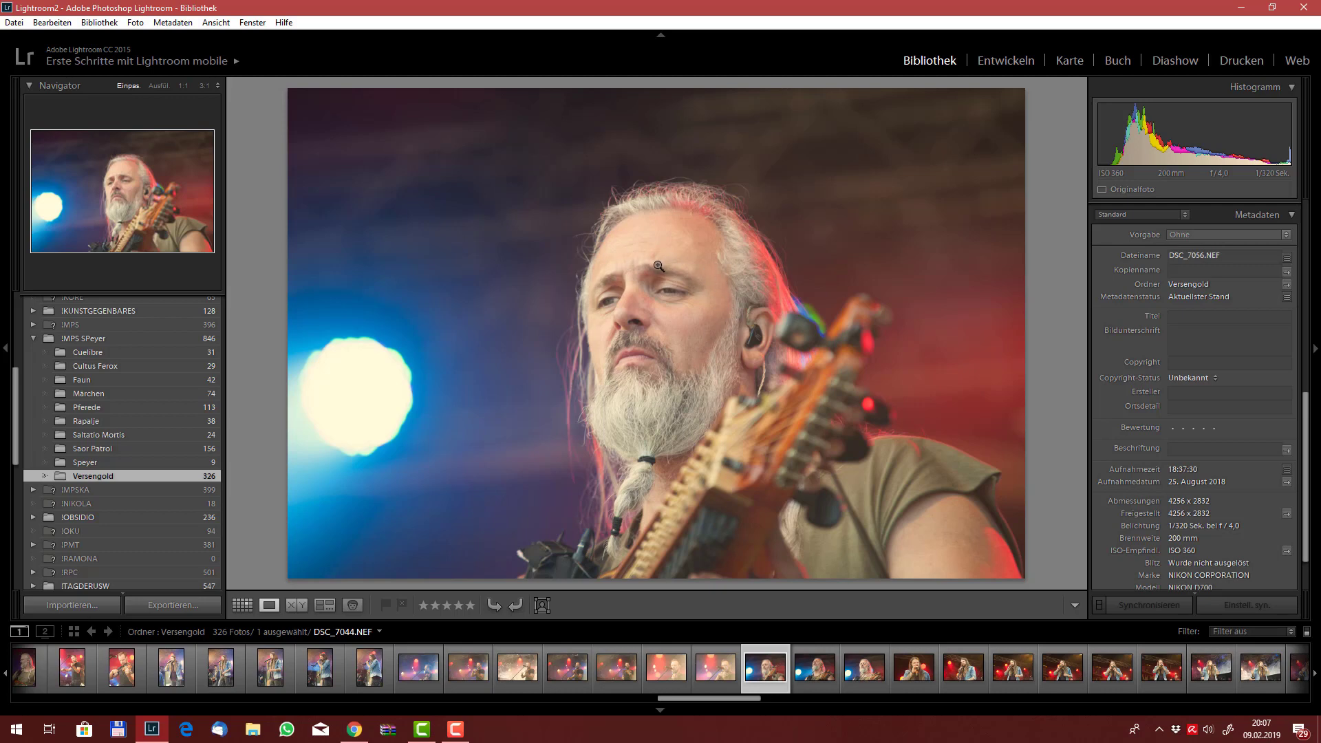
left_click(67, 26)
mouse_move(99, 22)
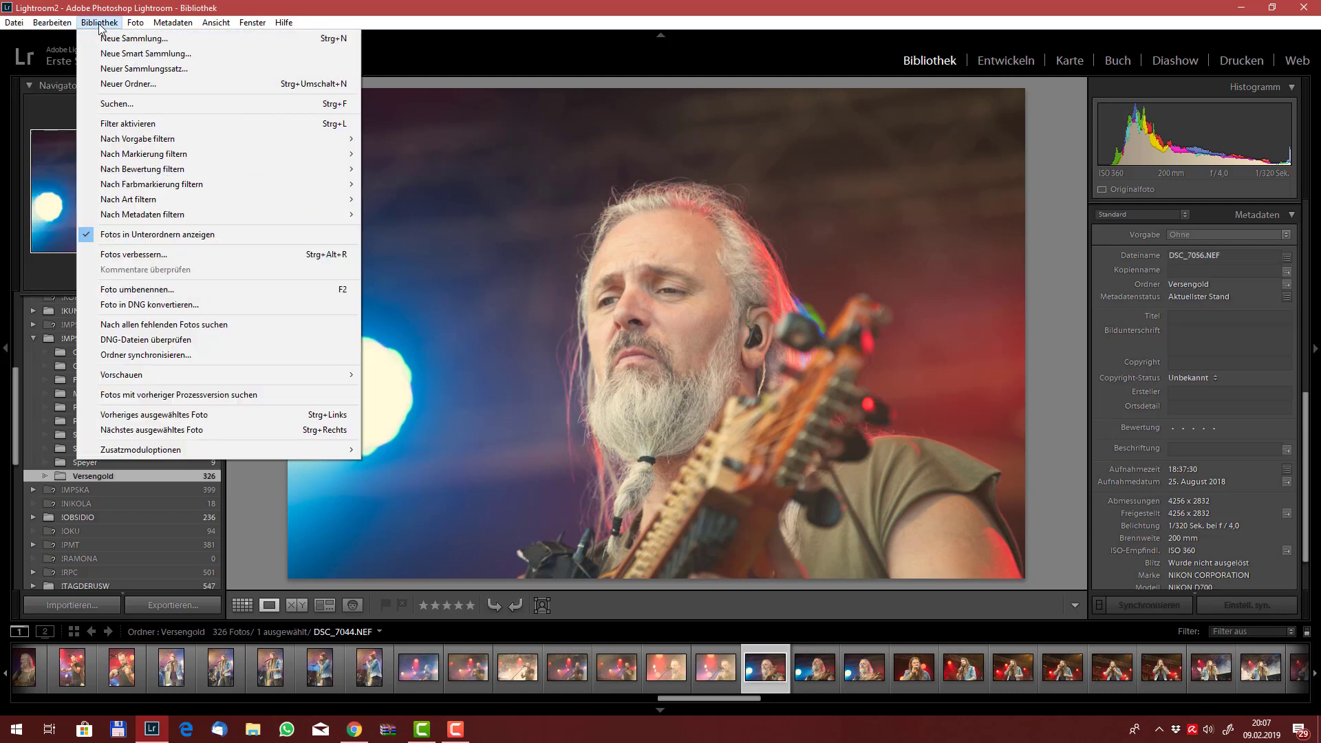
mouse_move(140, 450)
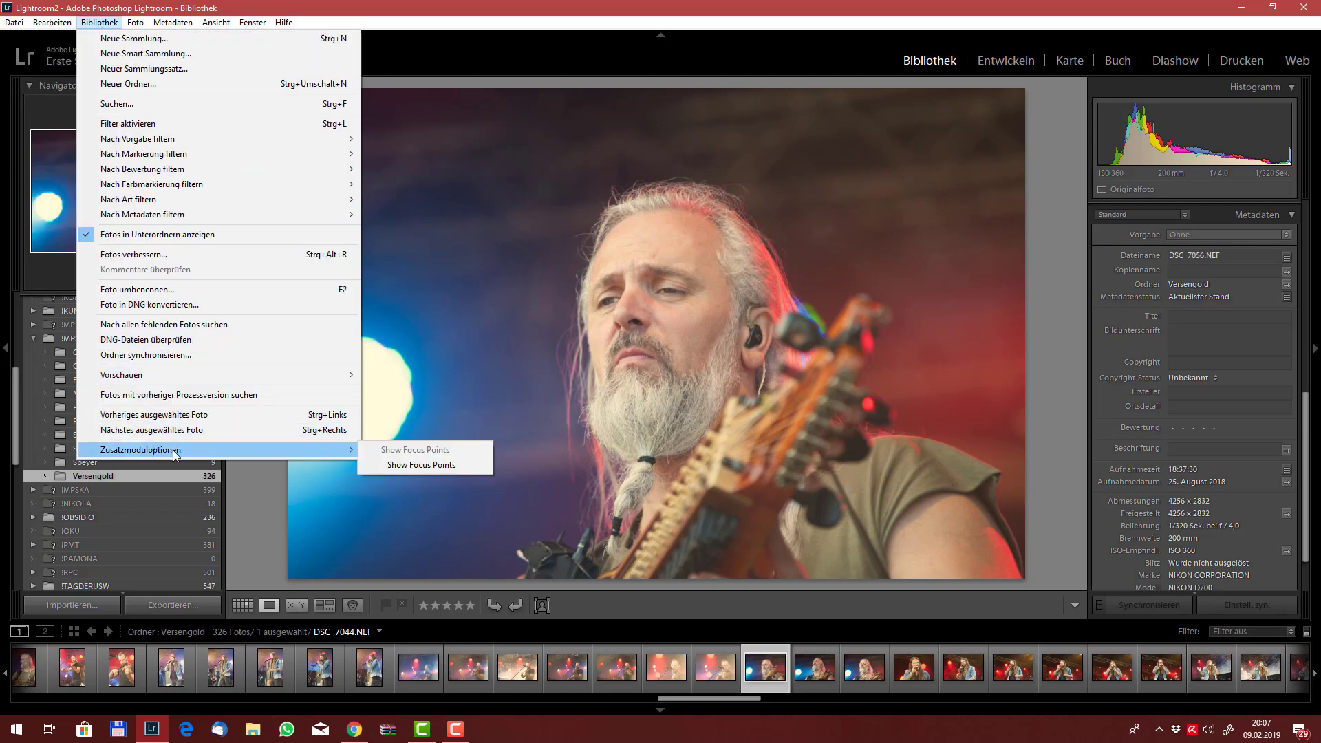
left_click(400, 470)
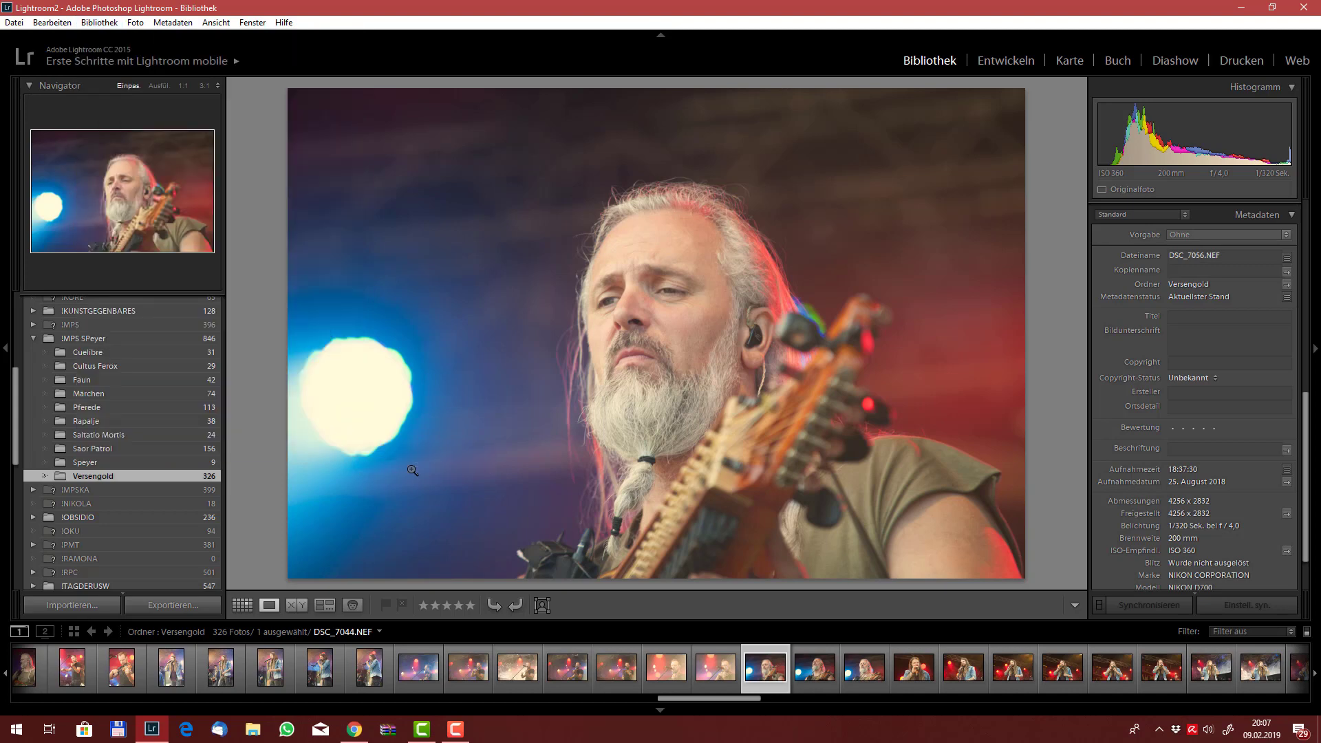